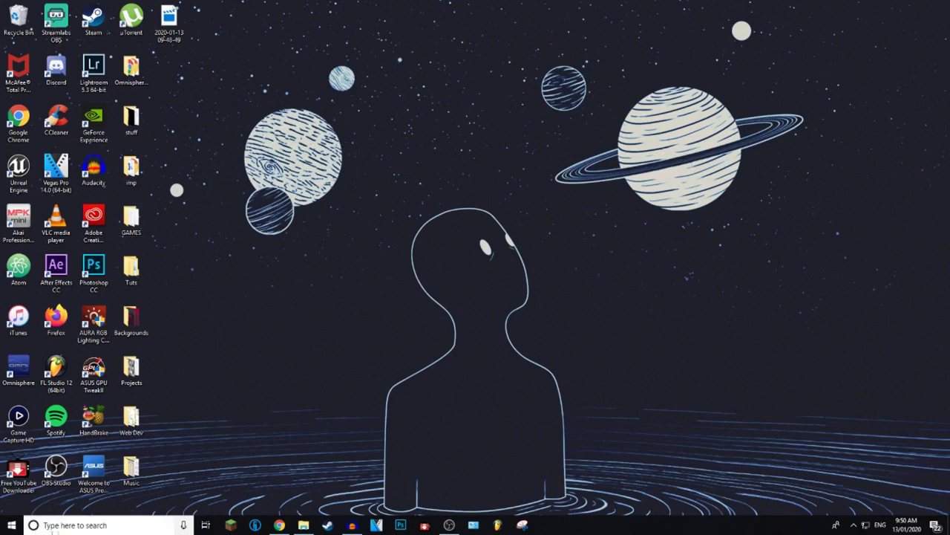
Search the taskbar for 'snip' to list Snipping Tool and Snip & Sketch.
left_click(91, 524)
type("snip")
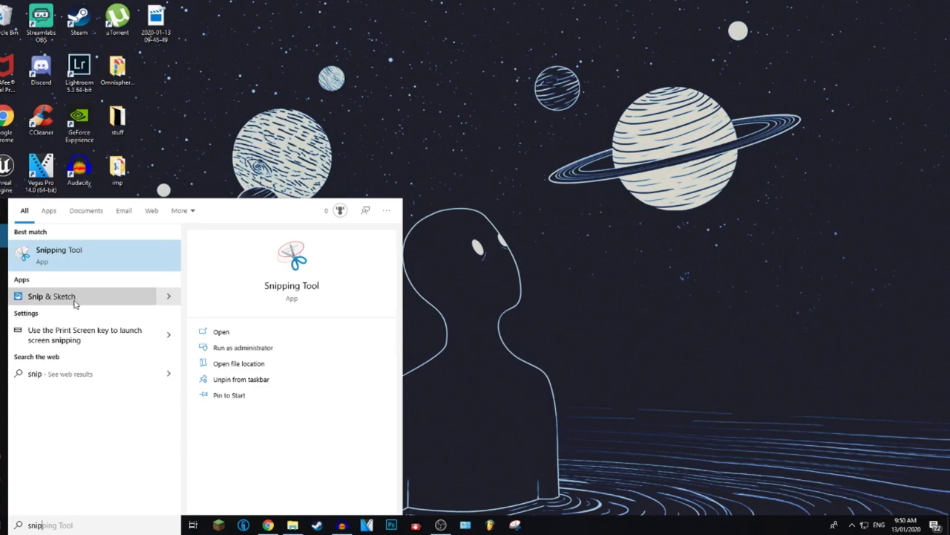
Launch Snip & Sketch, close it again, then start a screen snip with Win+Shift+S.
left_click(75, 297)
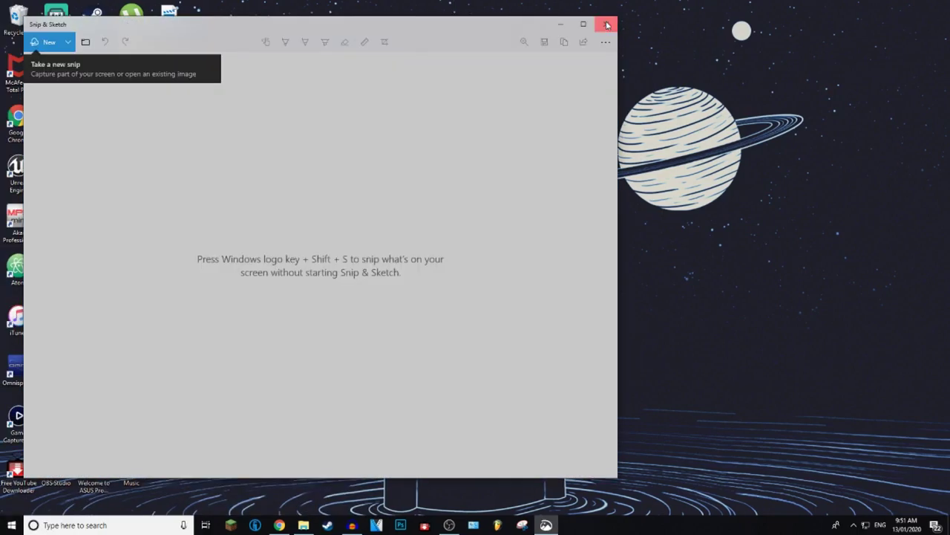
left_click(607, 25)
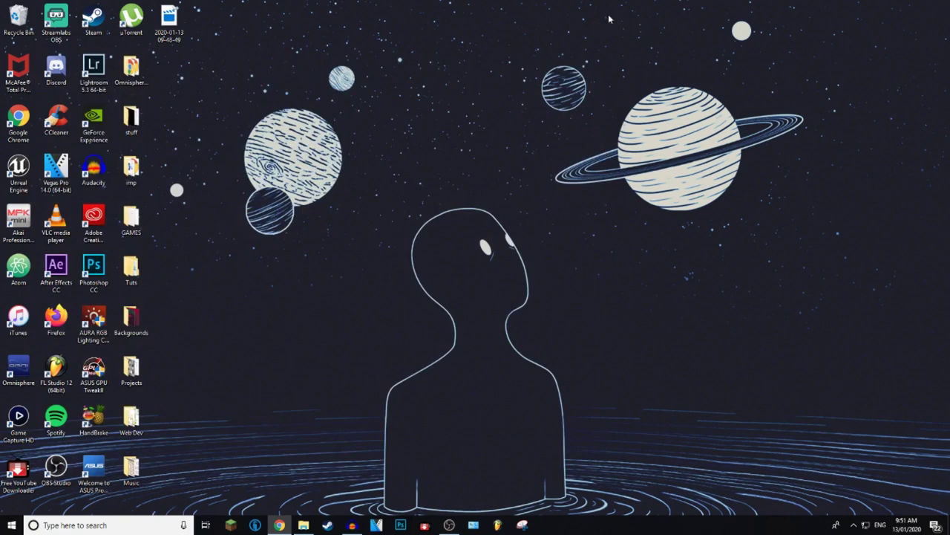
key("super+shift+s")
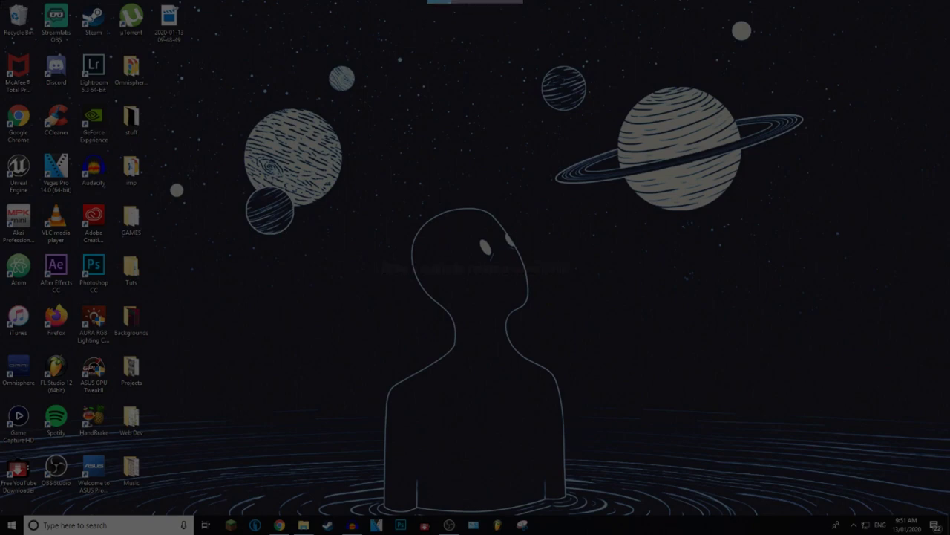
Capture the entire desktop as a rectangular snip.
mouse_move(1, 0)
left_mouse_down()
mouse_move(104, 104)
mouse_move(736, 425)
mouse_move(808, 528)
mouse_move(842, 518)
mouse_move(828, 514)
mouse_move(832, 521)
left_mouse_up()
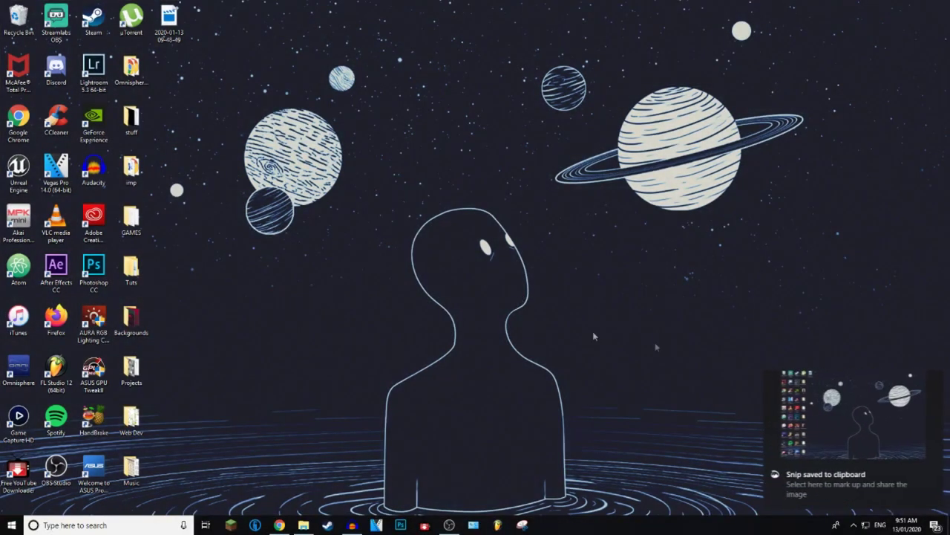
Open the desktop snip in the editor, try Crop without changes, copy it, and bring up Save as.
left_click(854, 427)
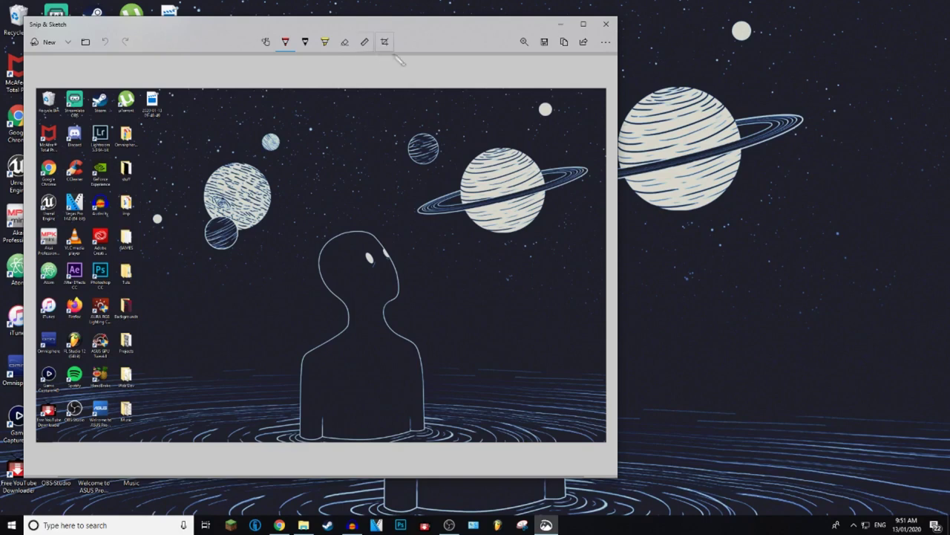
left_click(384, 42)
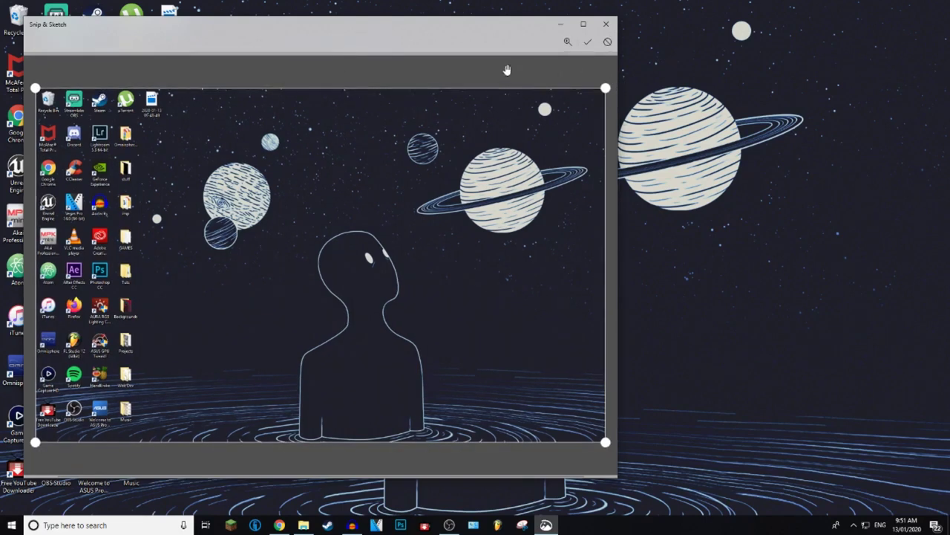
left_click(587, 42)
left_click(565, 43)
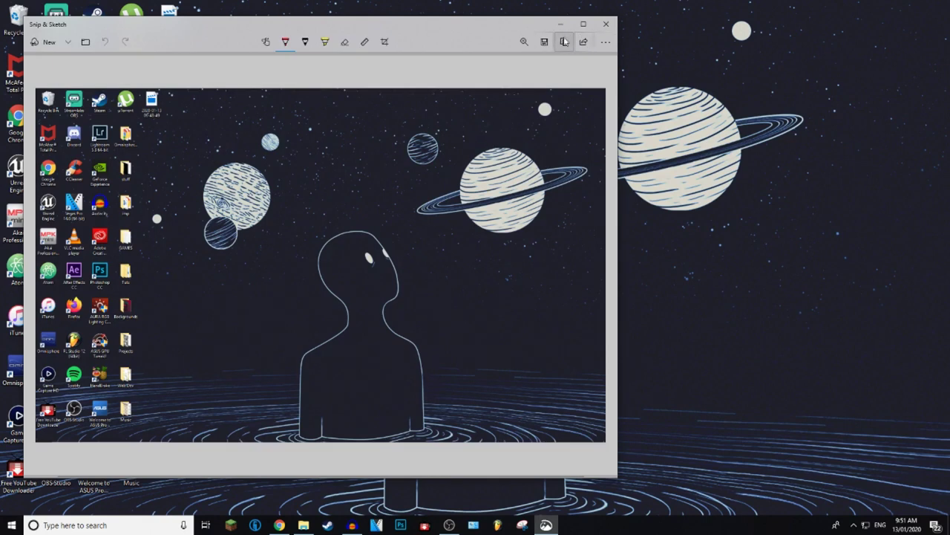
left_click(565, 42)
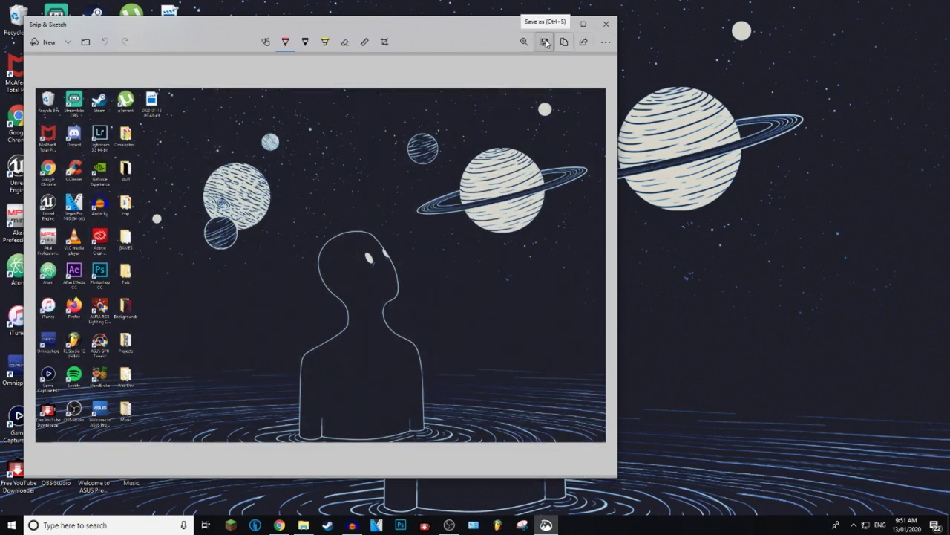
left_click(546, 42)
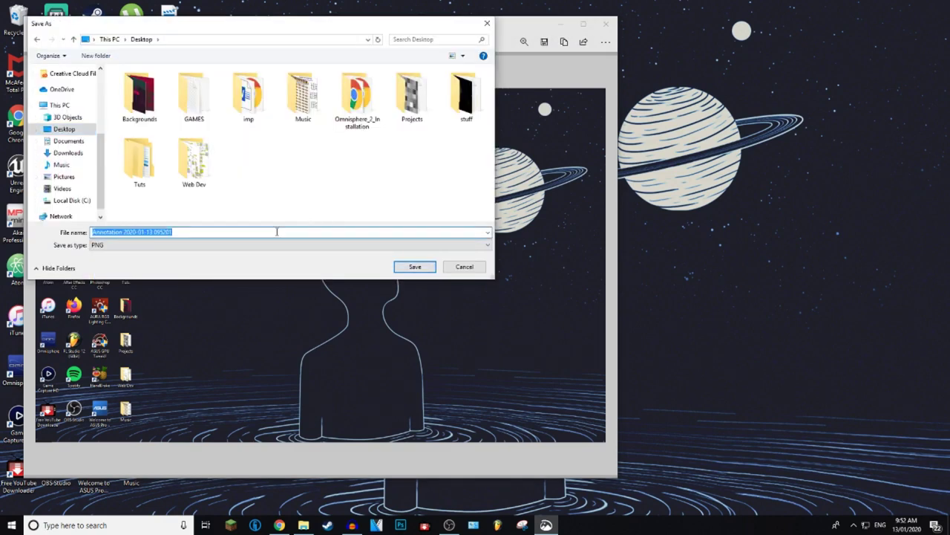
Save the snip to the Desktop as 'name', close Snip & Sketch, and move the image icon to the screen's middle.
type("name")
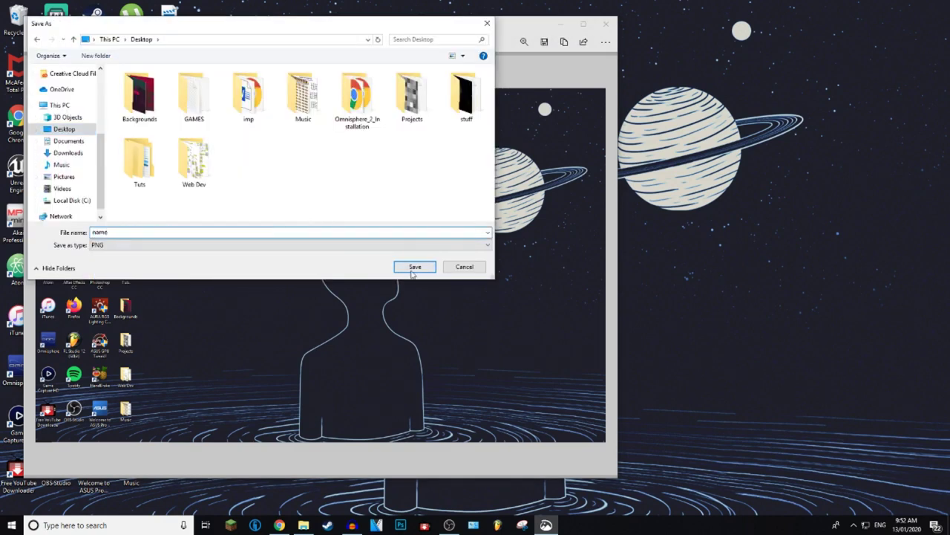
left_click(413, 271)
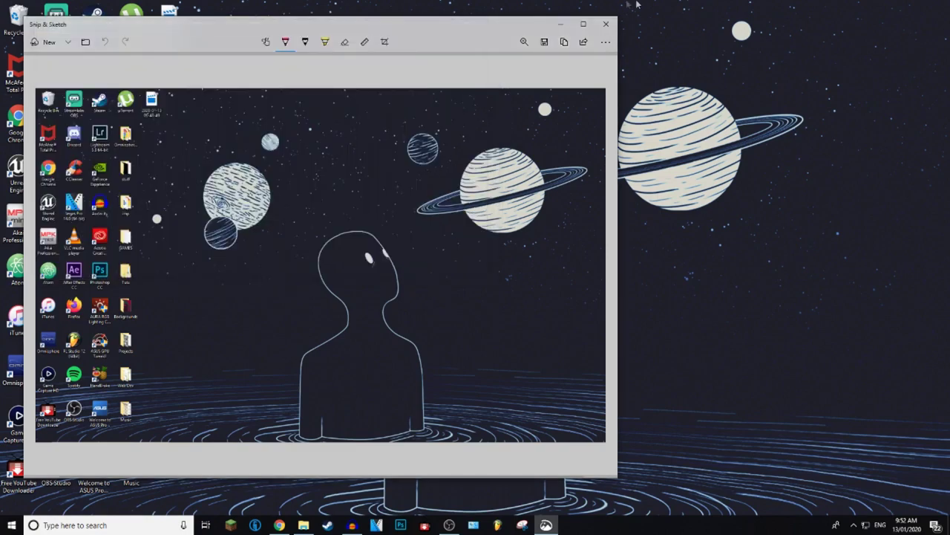
left_click(599, 29)
mouse_move(169, 70)
left_mouse_down()
mouse_move(395, 170)
mouse_move(355, 179)
mouse_move(433, 171)
left_mouse_up()
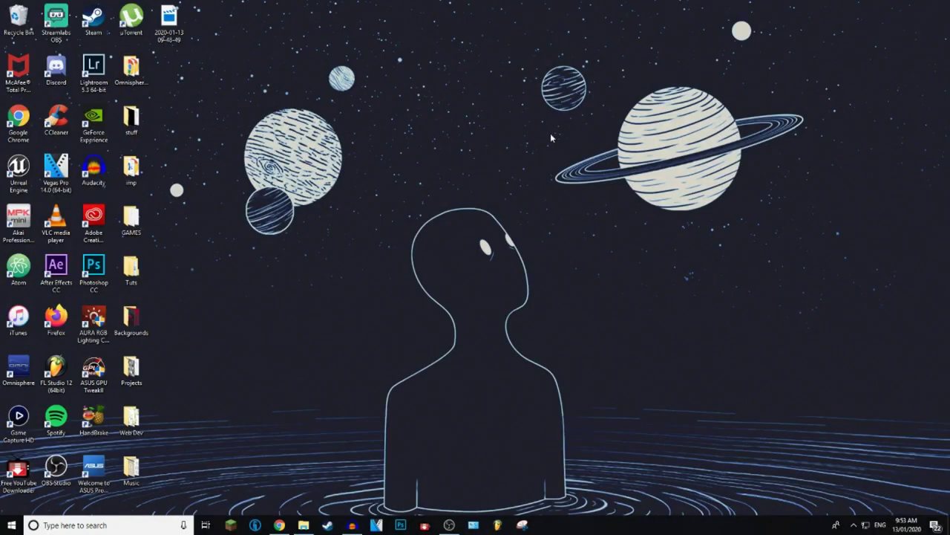
Open the recent Screenshots folder, inspect Screenshot (1) and Screenshot (2), then close the folder.
right_click(304, 525)
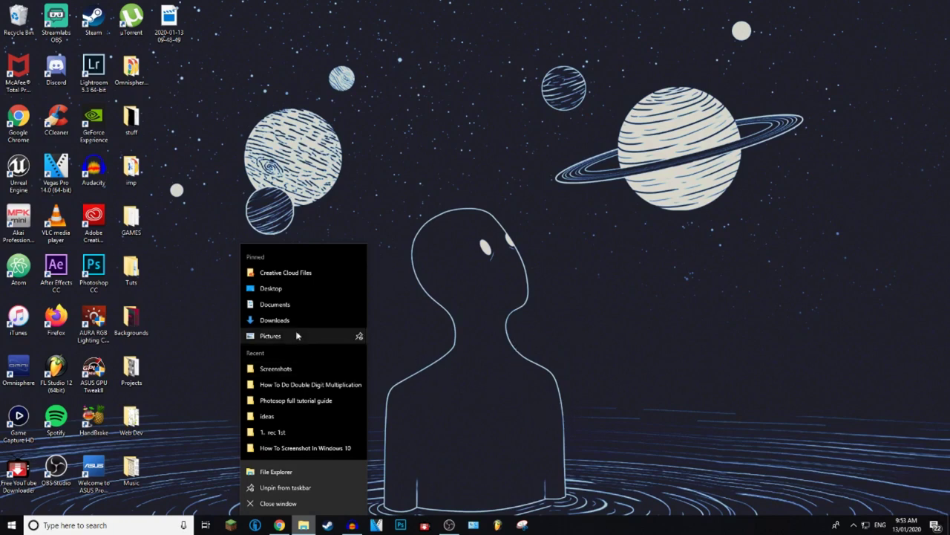
left_click(148, 321)
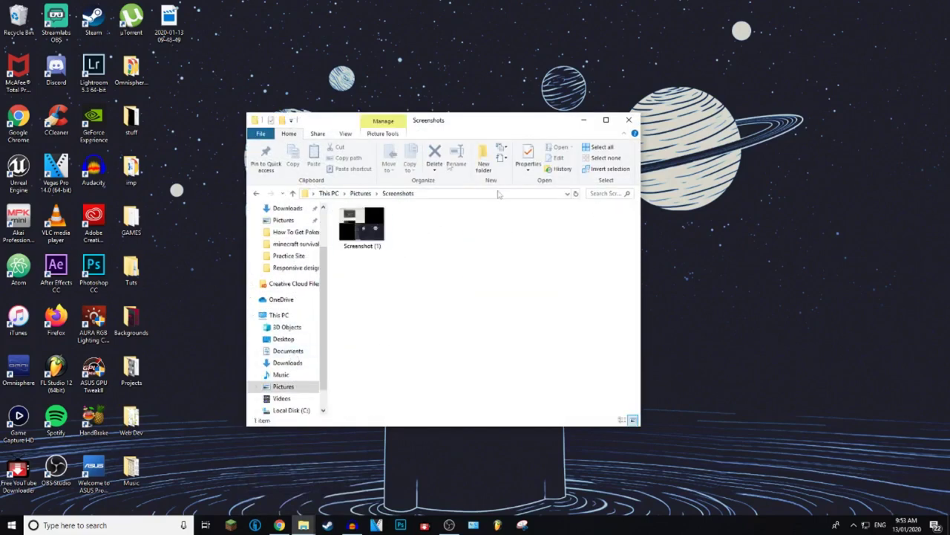
left_click(381, 228)
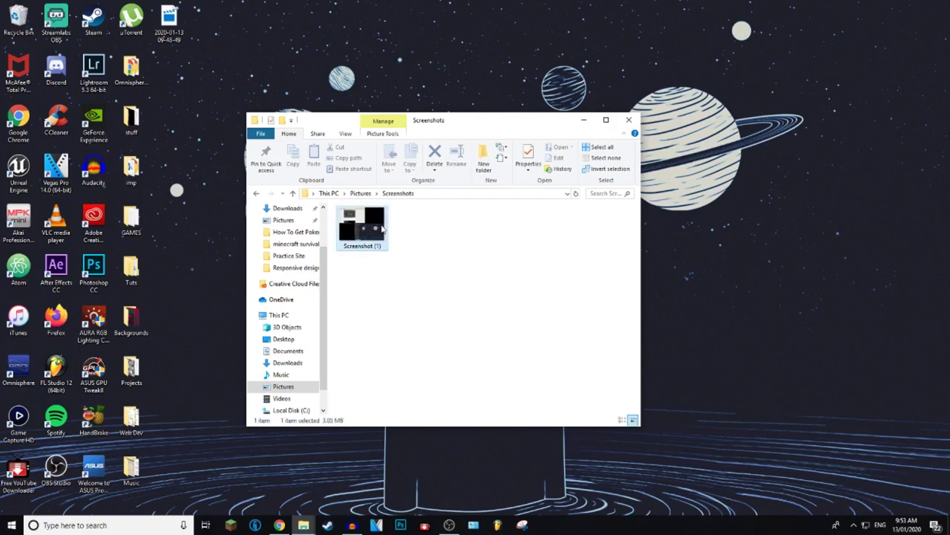
left_click(427, 257)
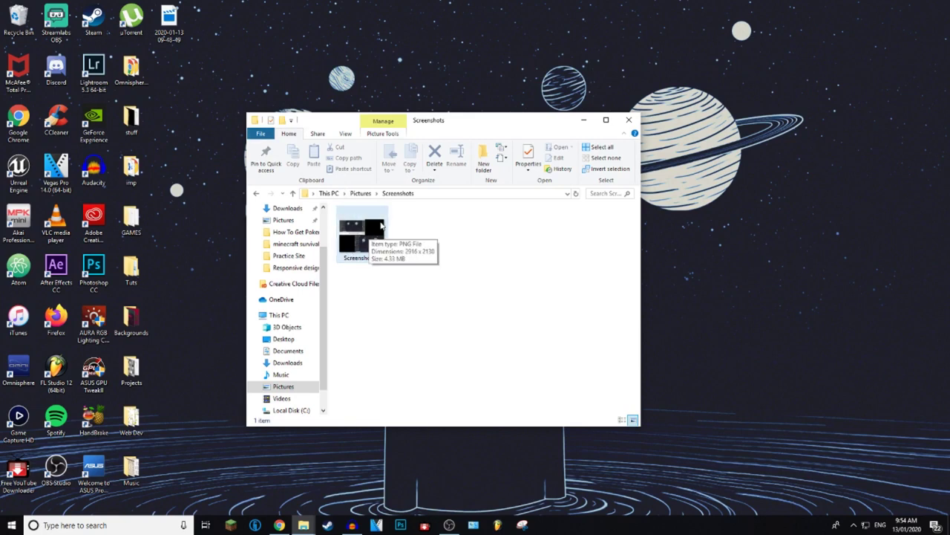
left_click(381, 225)
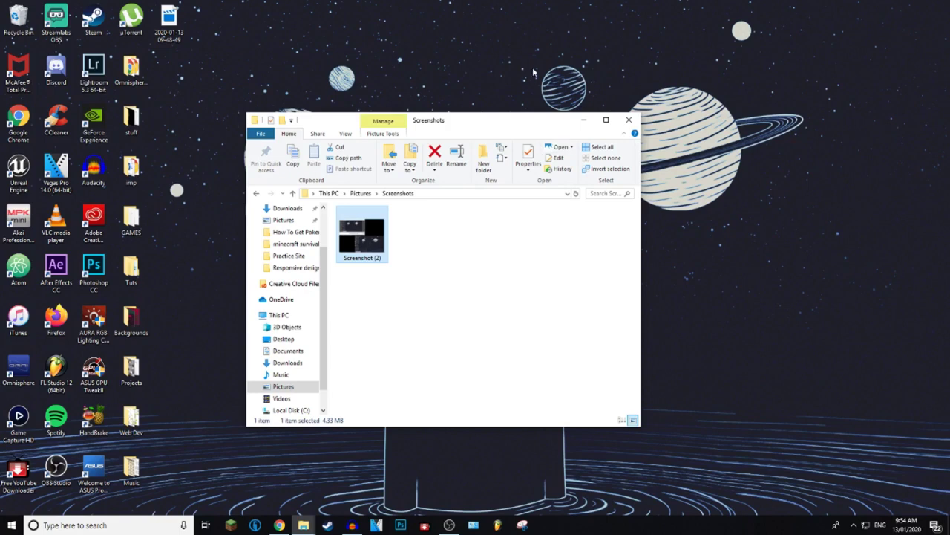
left_click(593, 221)
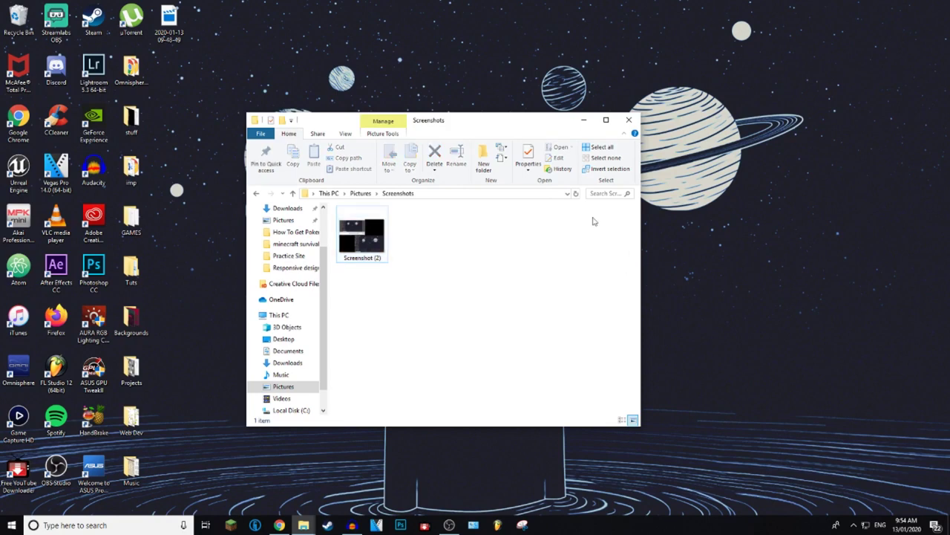
left_click(629, 121)
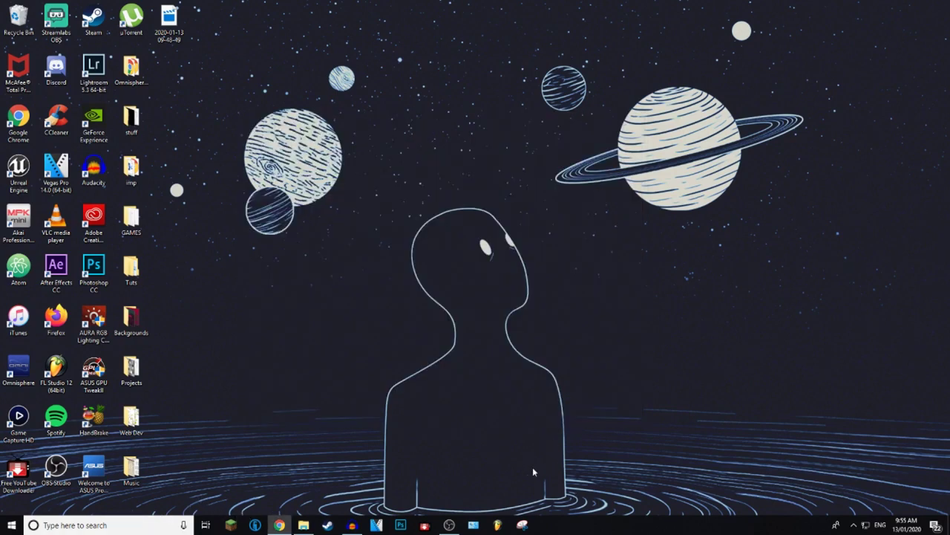
Launch Snipping Tool by searching Start for 'snipp'.
key("super")
type("snipp")
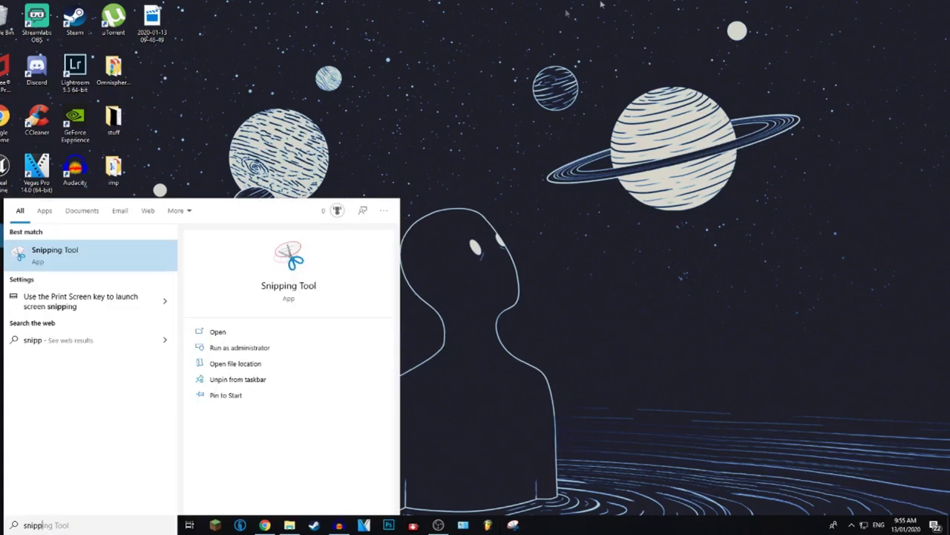
left_click(106, 261)
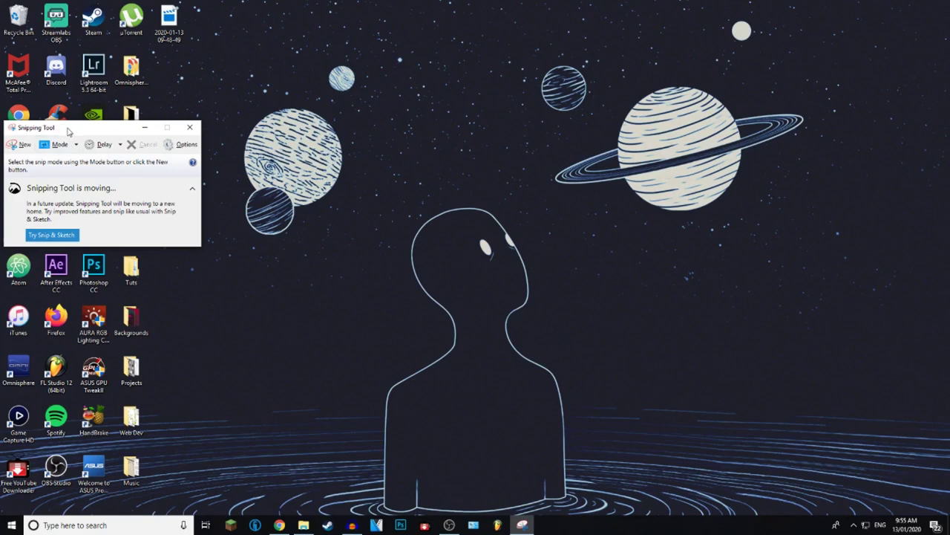
Move Snipping Tool to the upper centre, set a 4-second delay, and start a new snip.
left_click_drag(73, 134, 362, 89)
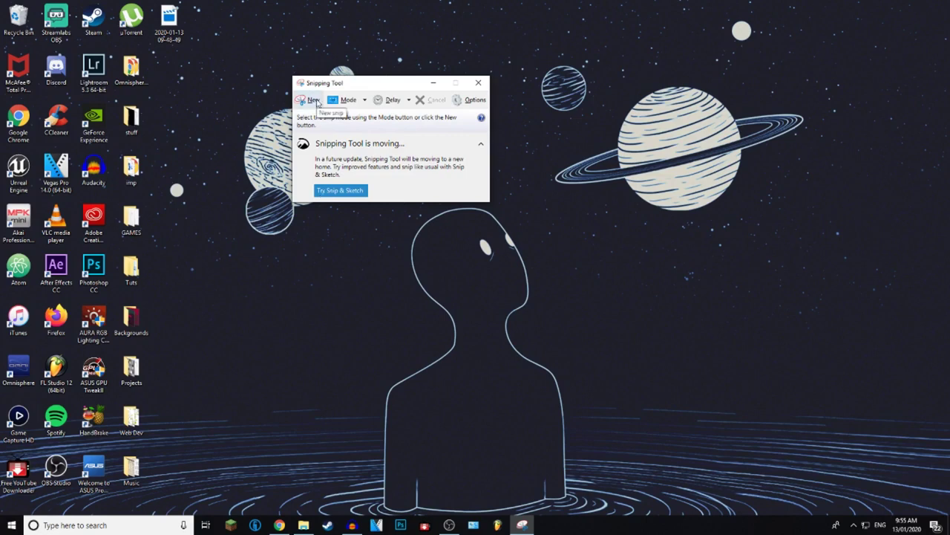
left_click(401, 103)
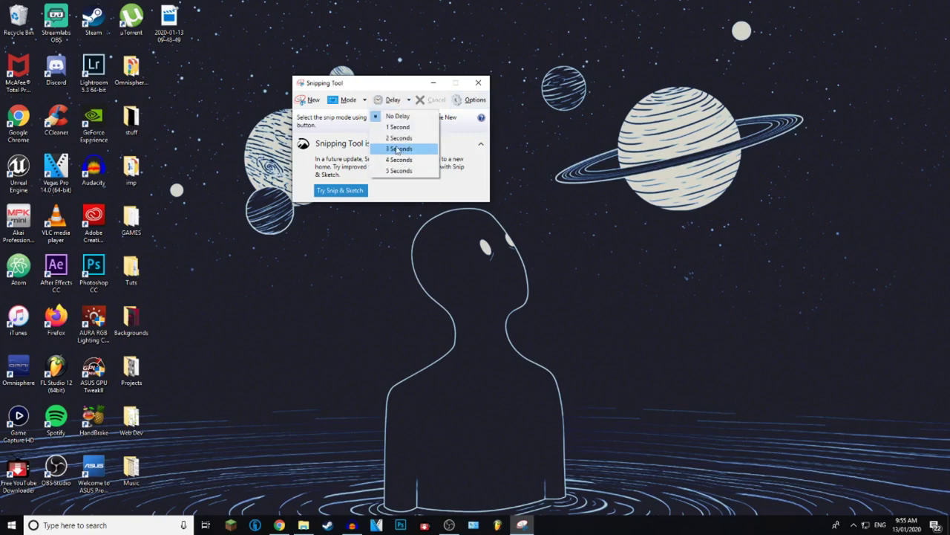
left_click(409, 161)
left_click(351, 100)
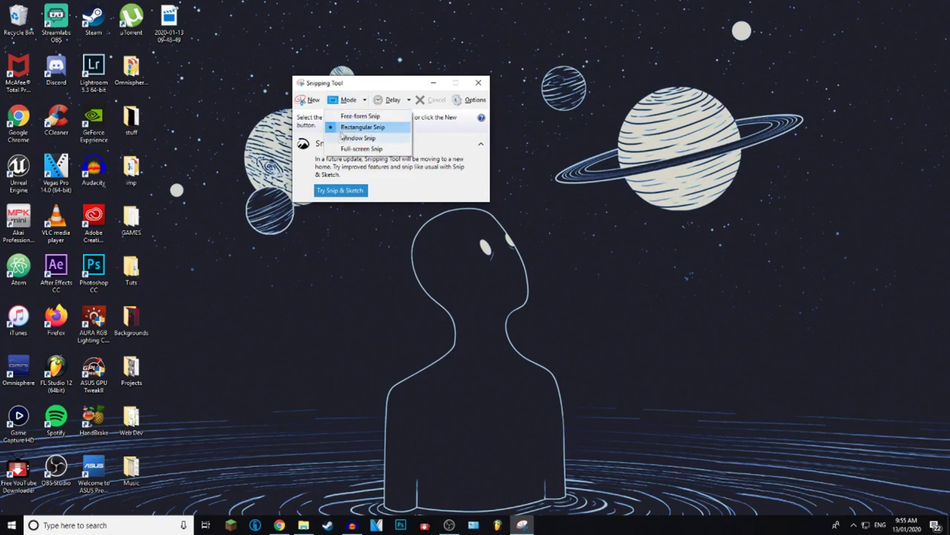
left_click(308, 100)
left_click(307, 100)
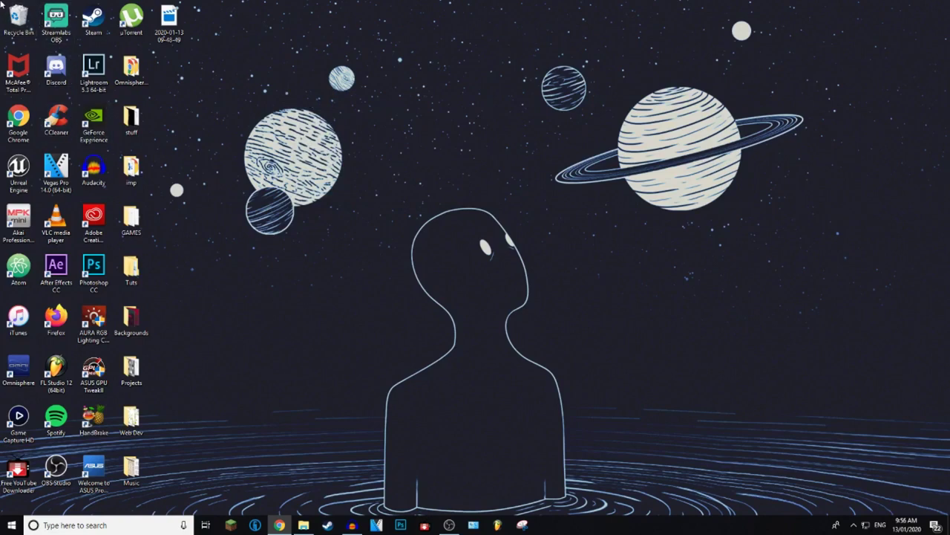
Snip a rectangle covering the whole desktop and maximize the Snipping Tool editor.
left_click(523, 526)
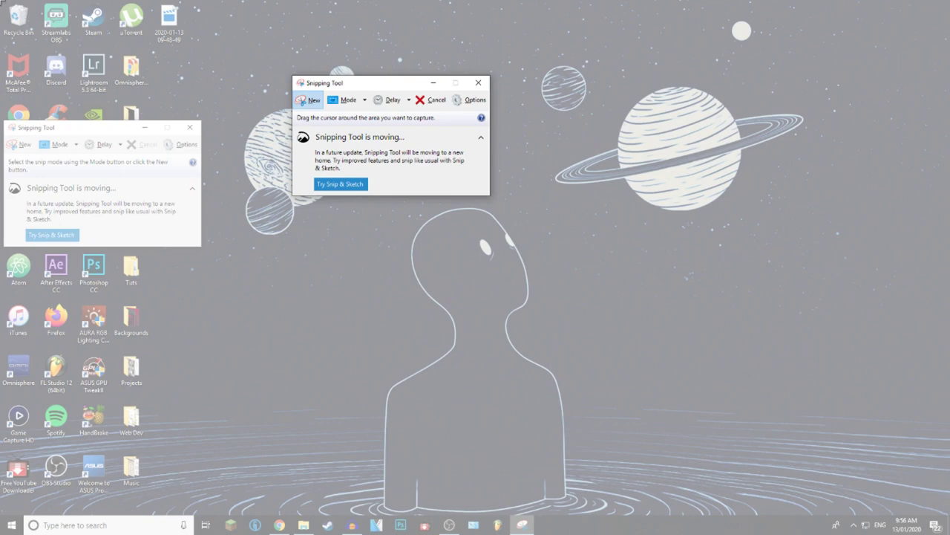
left_click_drag(2, 1, 638, 530)
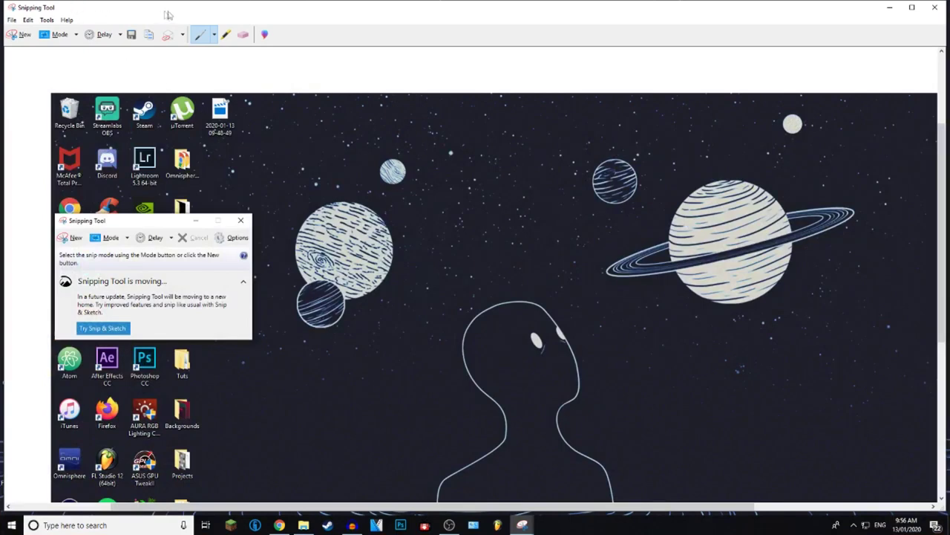
key("super+Up")
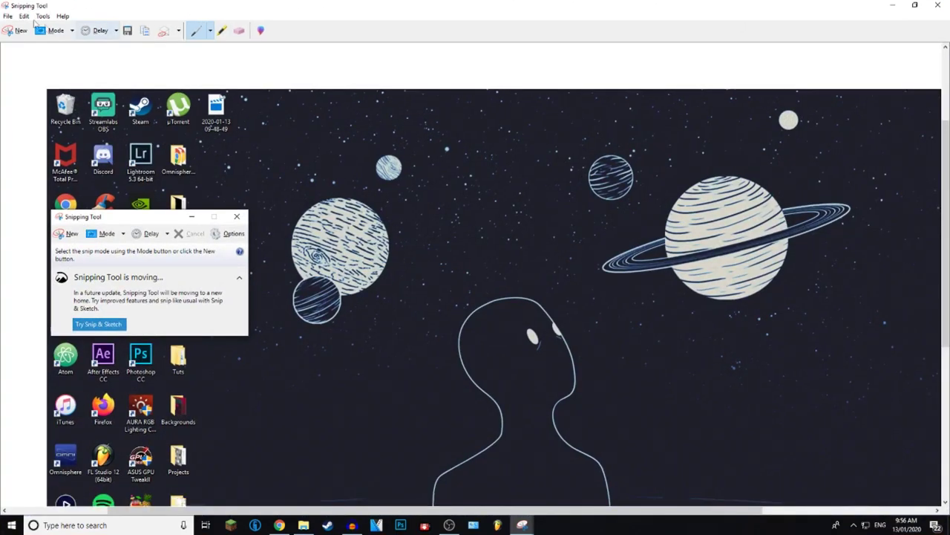
Save the snip to the Desktop as Capture, close Snipping Tool, then delete the Capture file.
left_click(8, 16)
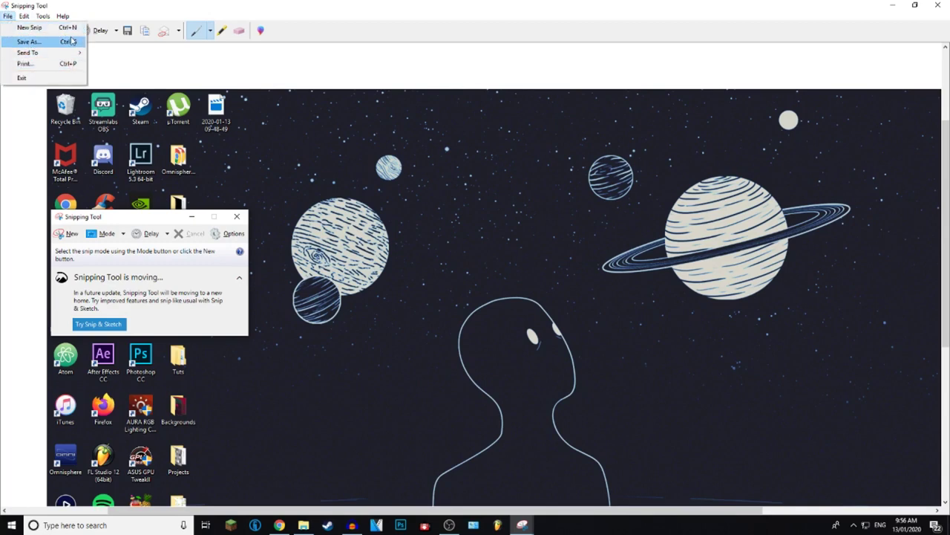
left_click(30, 27)
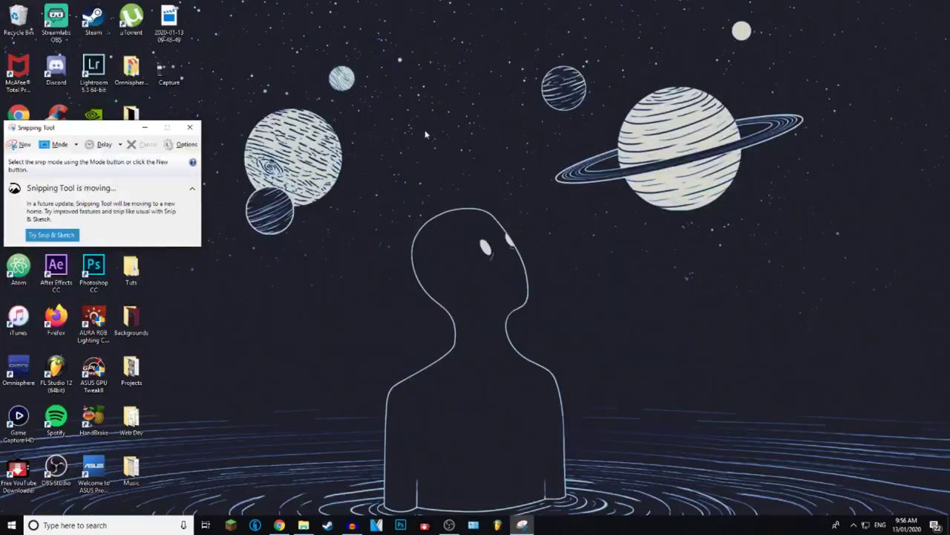
left_click(189, 127)
left_click_drag(169, 71, 364, 160)
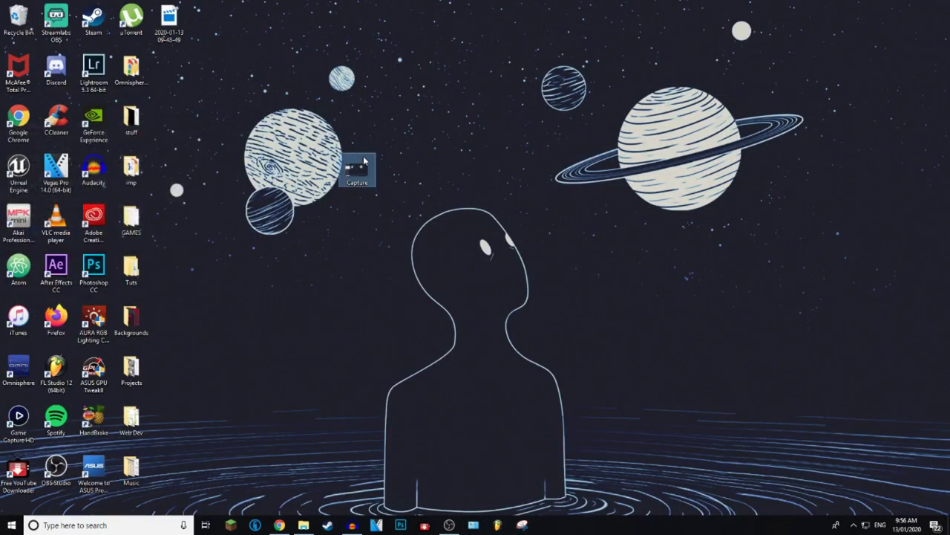
key("Delete")
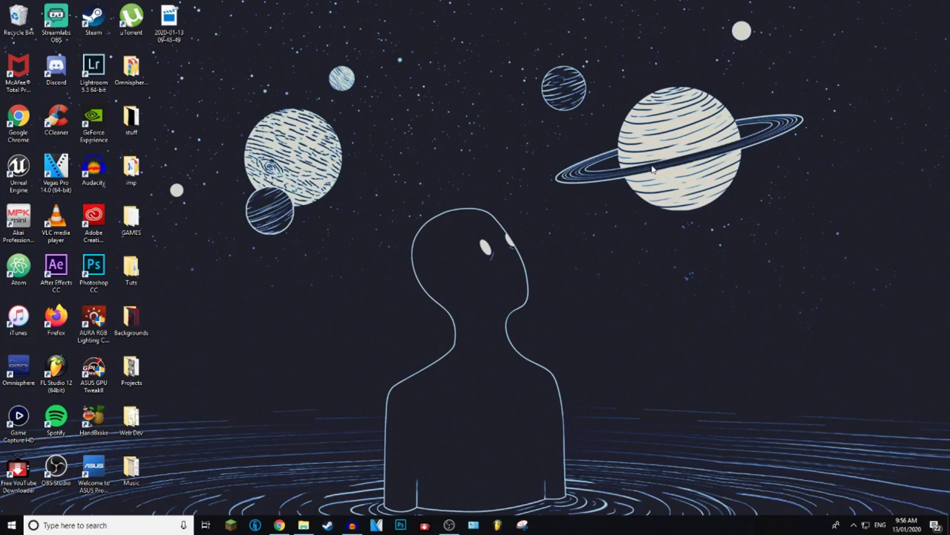